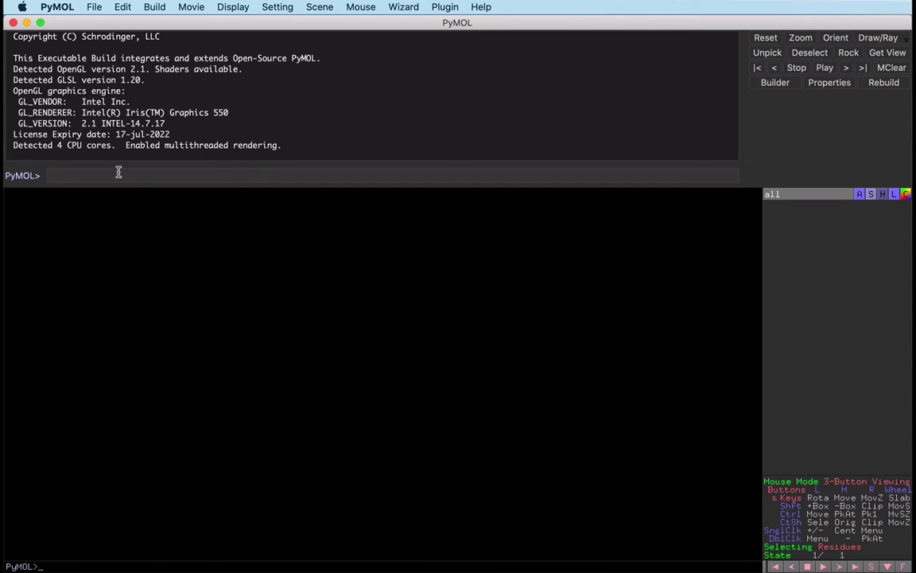
- Fetch PDB entry 3fgu, human glucokinase, into the viewer with the fetch command
text(fetch 3fgu)
key(Return)
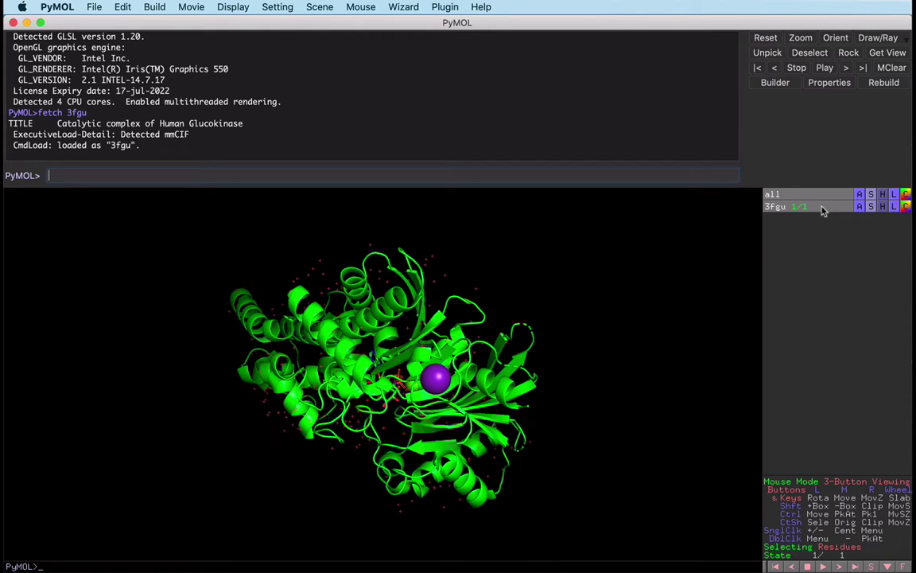
- Hide all water molecules on the 3fgu object
click(882, 207)
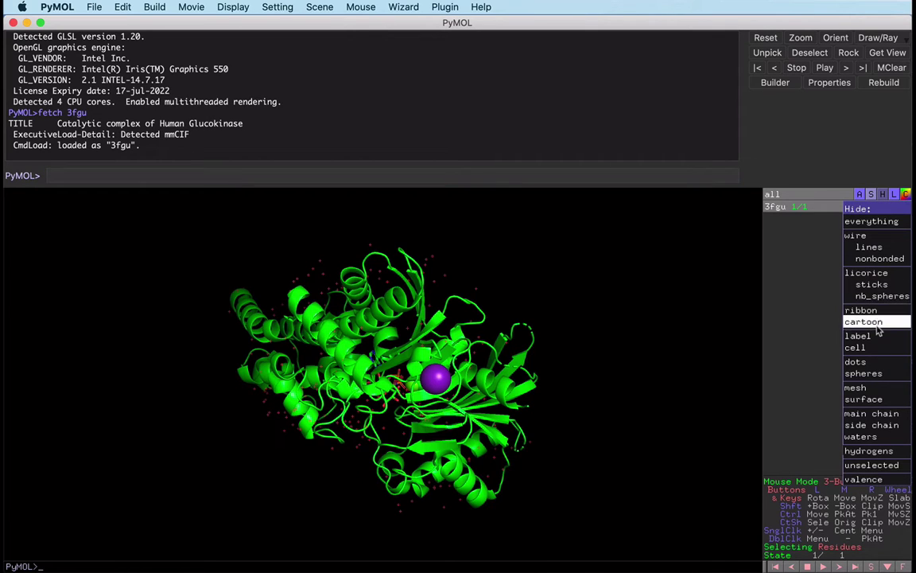
click(878, 437)
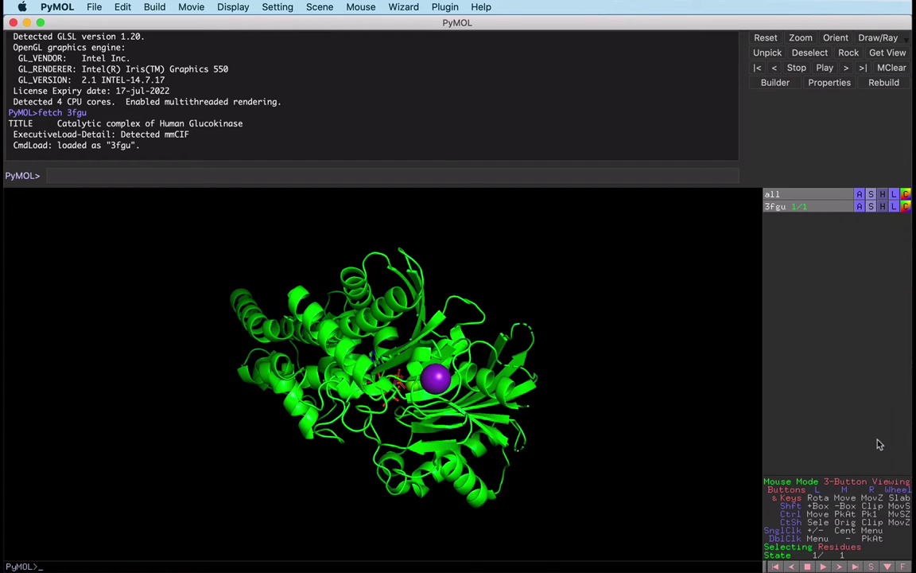
- Turn on the sequence viewer and scroll along the 3fgu sequence
click(233, 7)
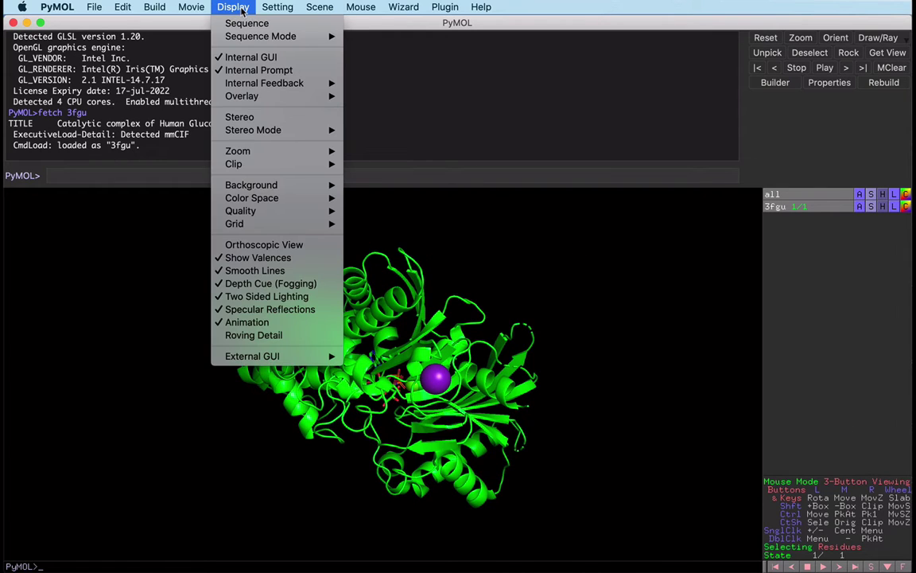
click(291, 26)
drag(87, 211, 527, 220)
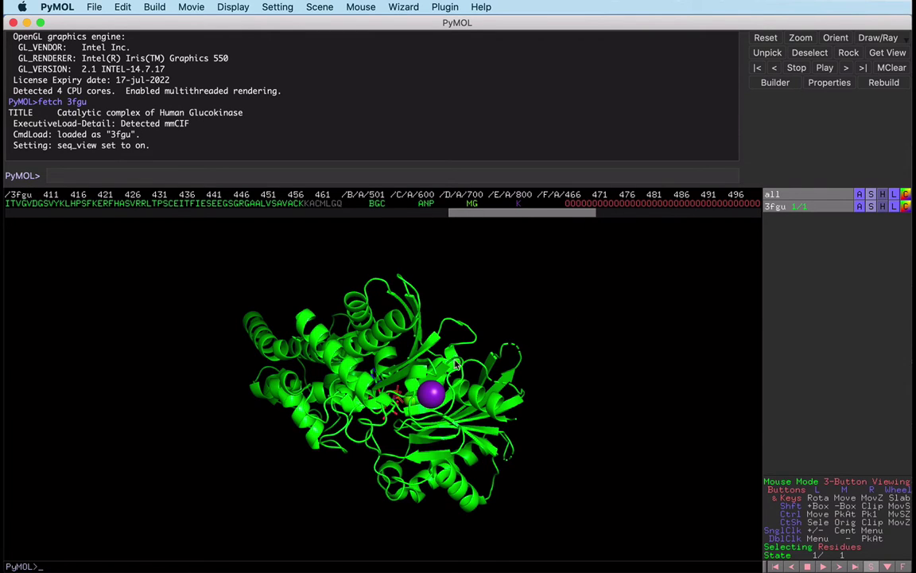
- Pick the K ion in the sequence, deselect it, and rotate the protein
click(432, 396)
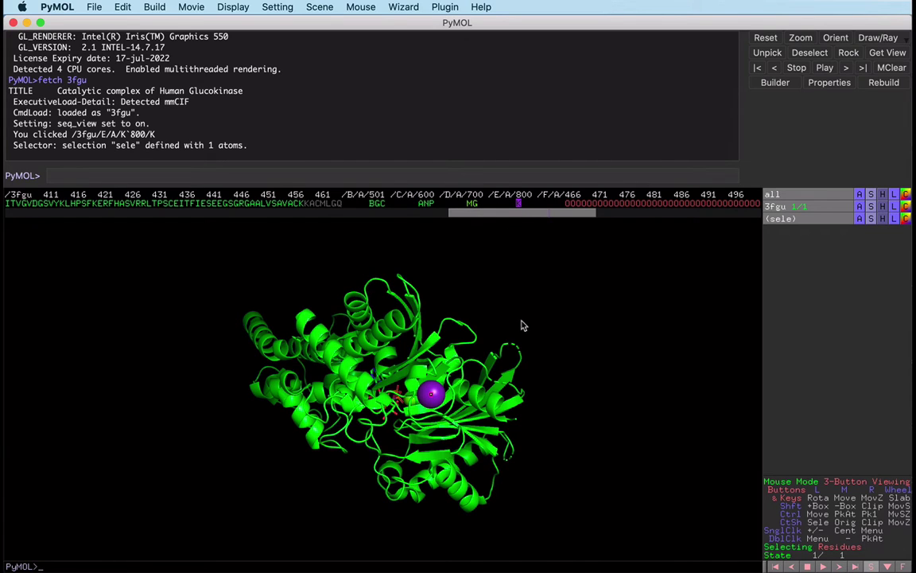
click(565, 298)
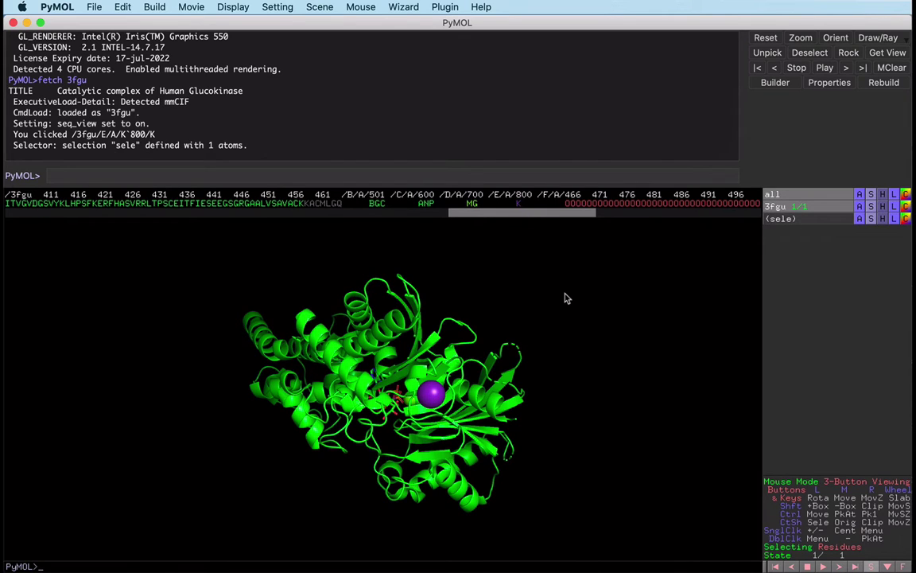
drag(275, 343, 390, 384)
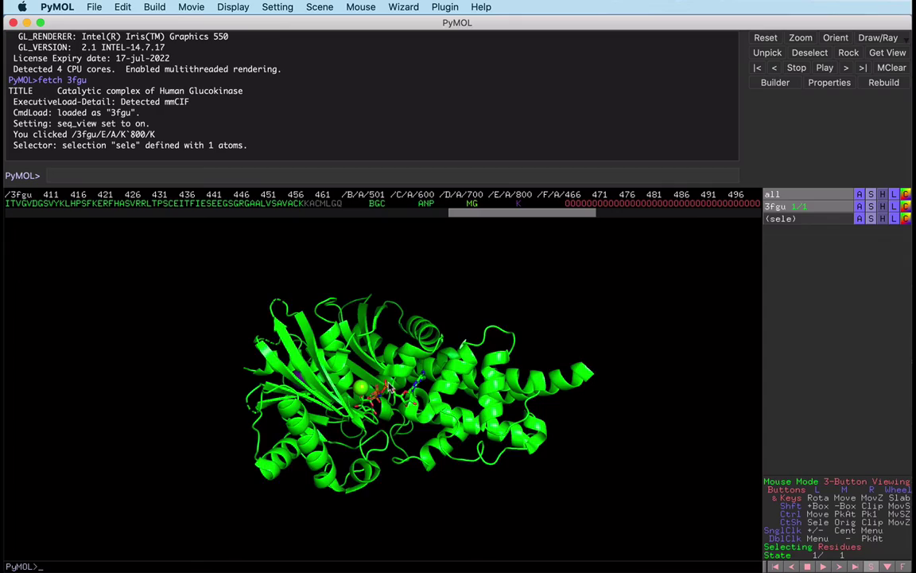
- Zoom in on the ANP and glucose ligands beside the magnesium ion and rotate around them
scroll(389, 387, up, 10)
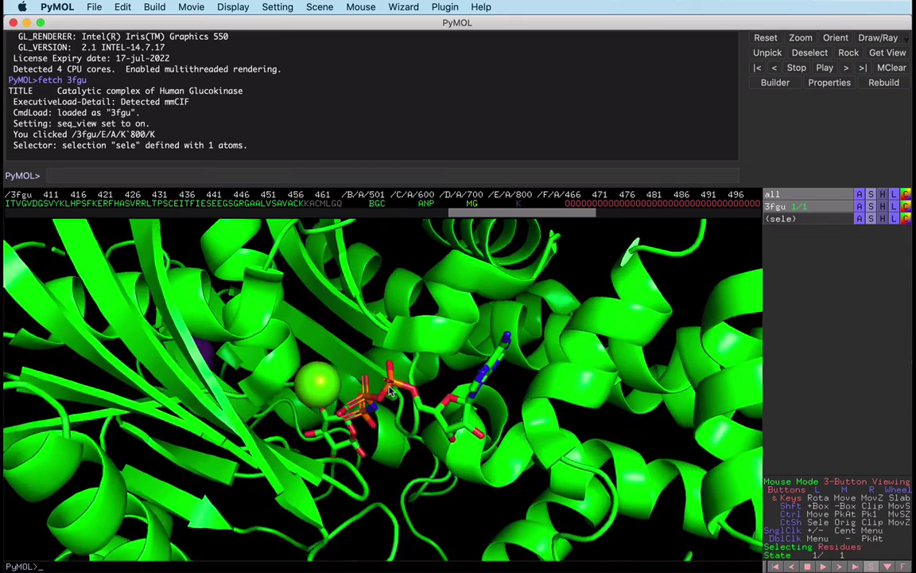
drag(390, 387, 399, 388)
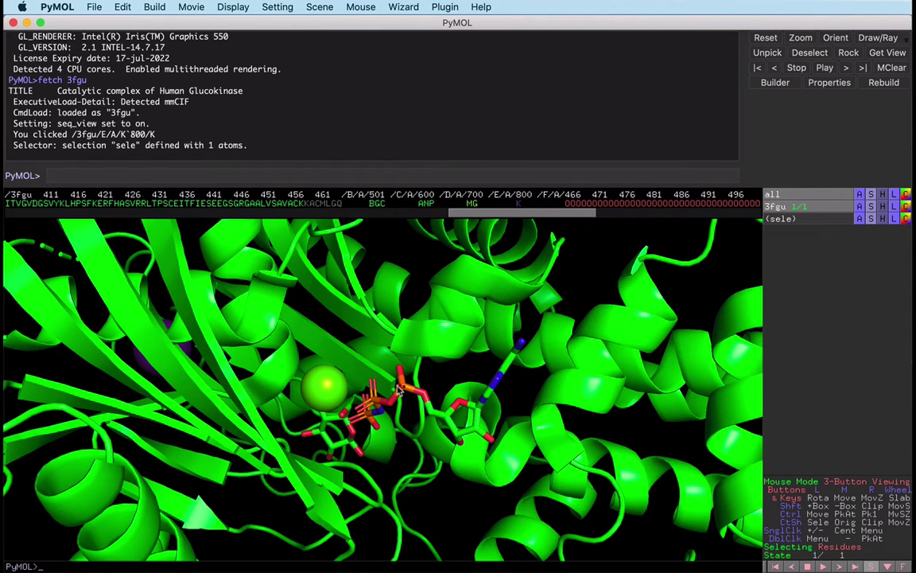
- Pick the MG ion, BGC glucose and ANP ligand to build the sele selection
click(324, 387)
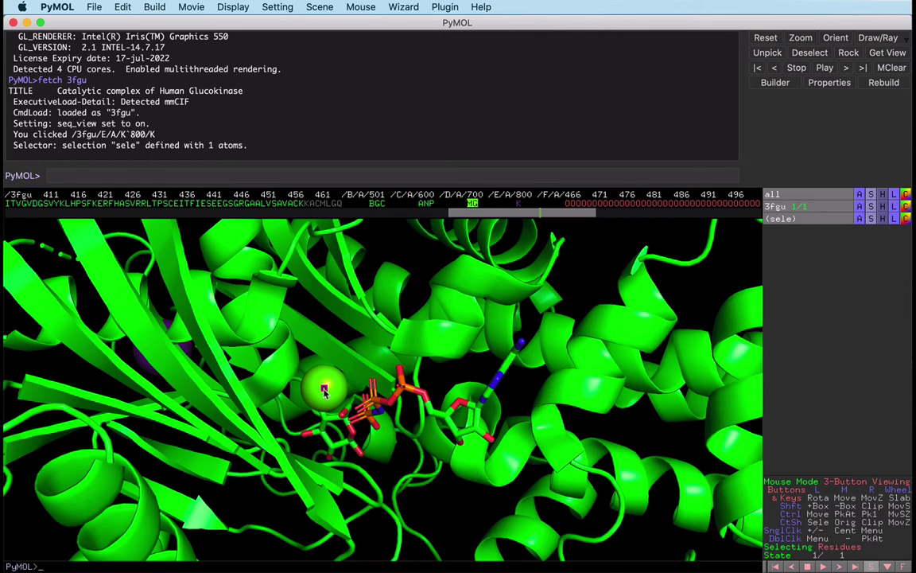
click(359, 454)
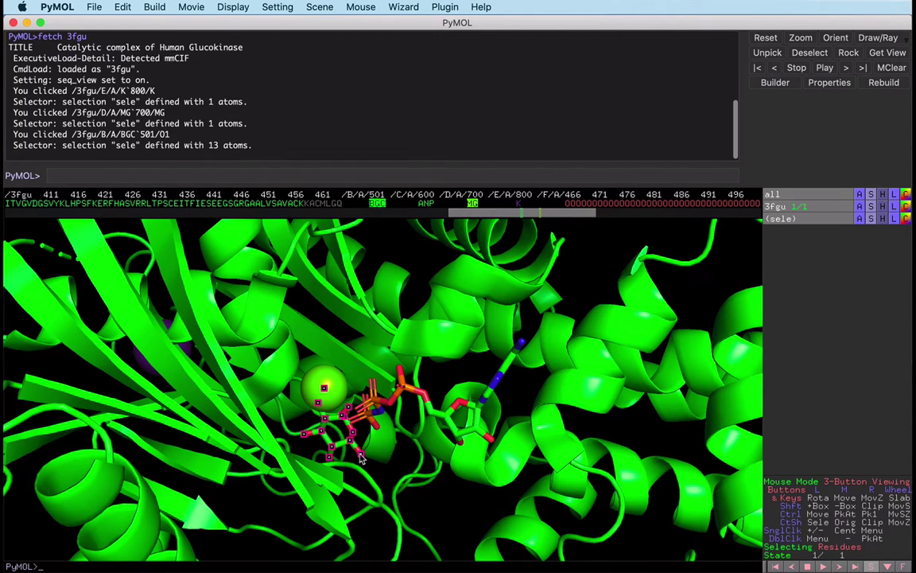
click(449, 419)
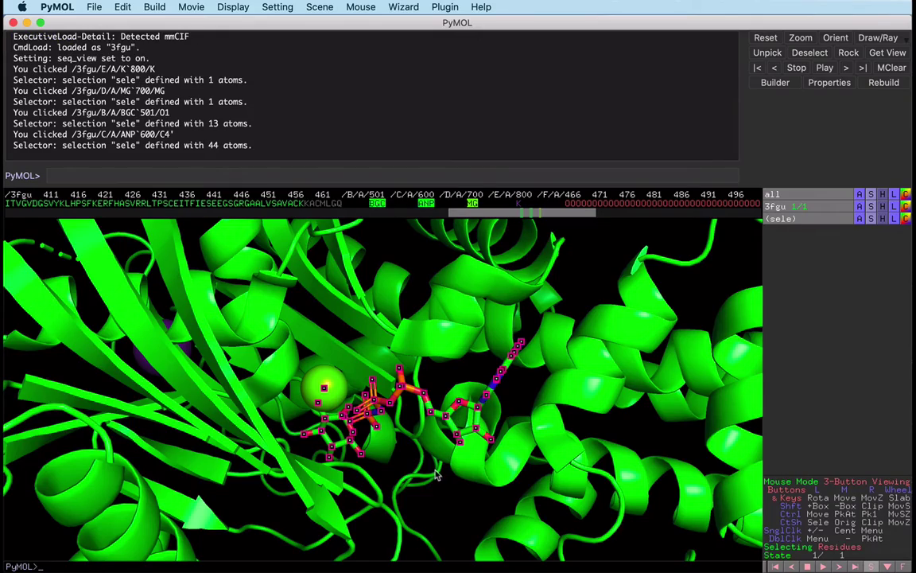
mouse_move(401, 426)
mouse_down()
mouse_move(433, 485)
mouse_move(422, 471)
mouse_move(436, 462)
mouse_move(397, 432)
mouse_up()
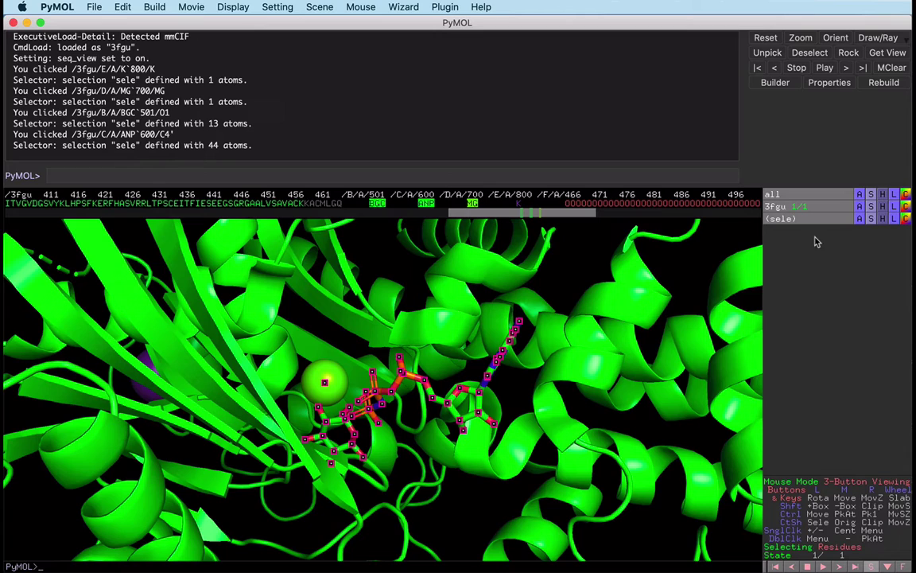
- Rename the 'sele' selection to 'ligands'
click(858, 219)
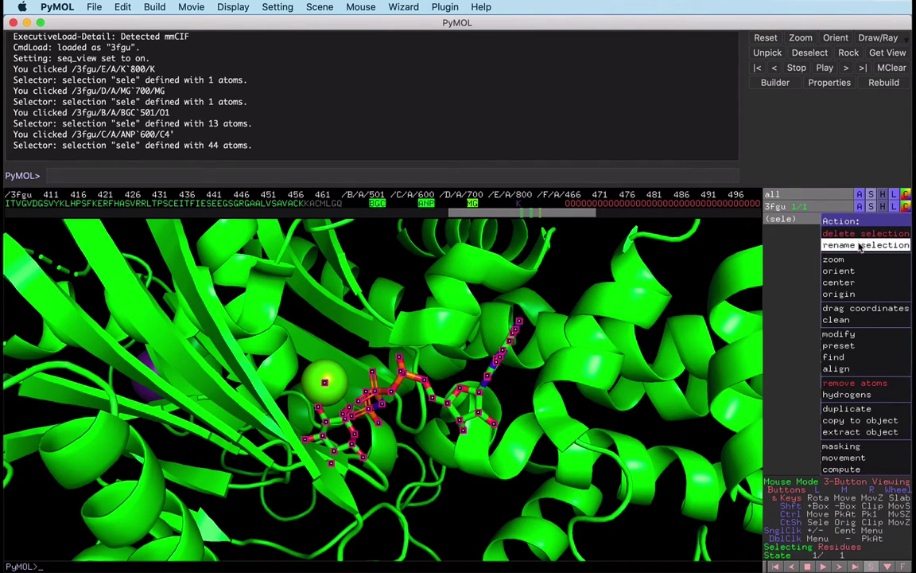
click(860, 245)
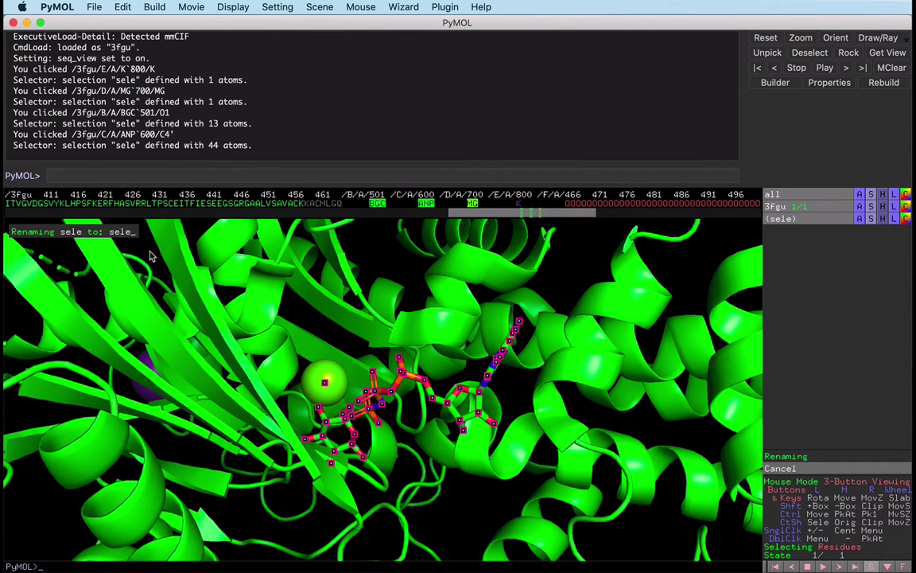
key(BackSpace)
key(BackSpace)
key(BackSpace)
key(BackSpace)
text(ligands)
key(Return)
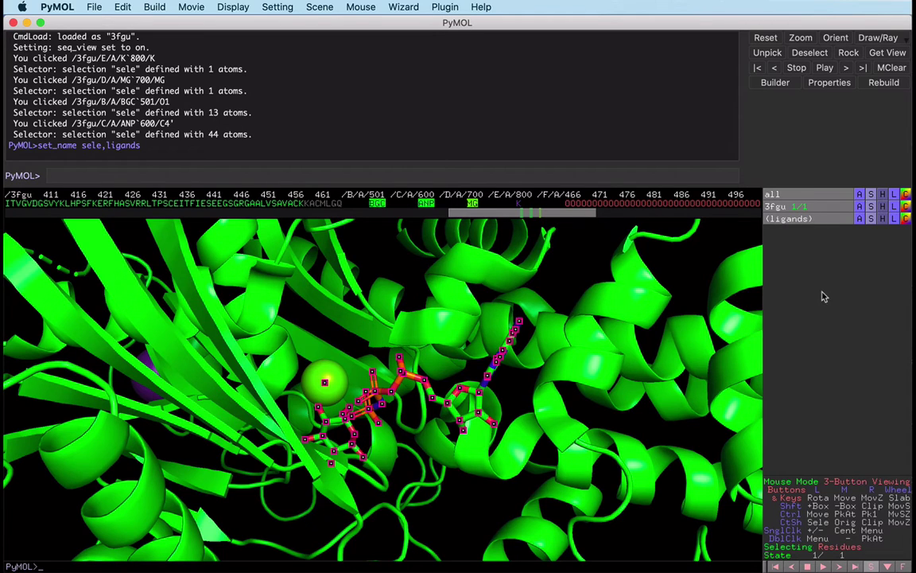
- Duplicate the ligands selection and rename the copy sel01 to 'active'
click(859, 219)
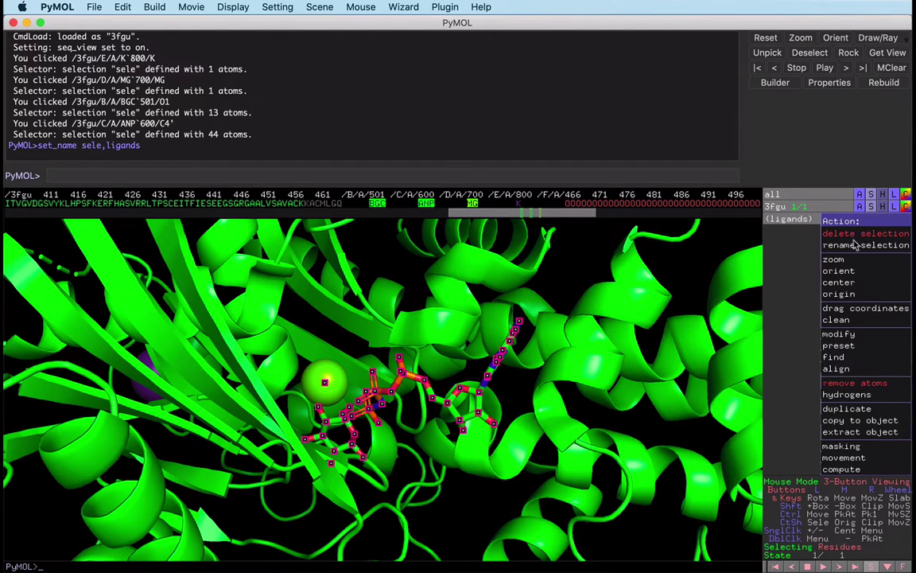
click(851, 410)
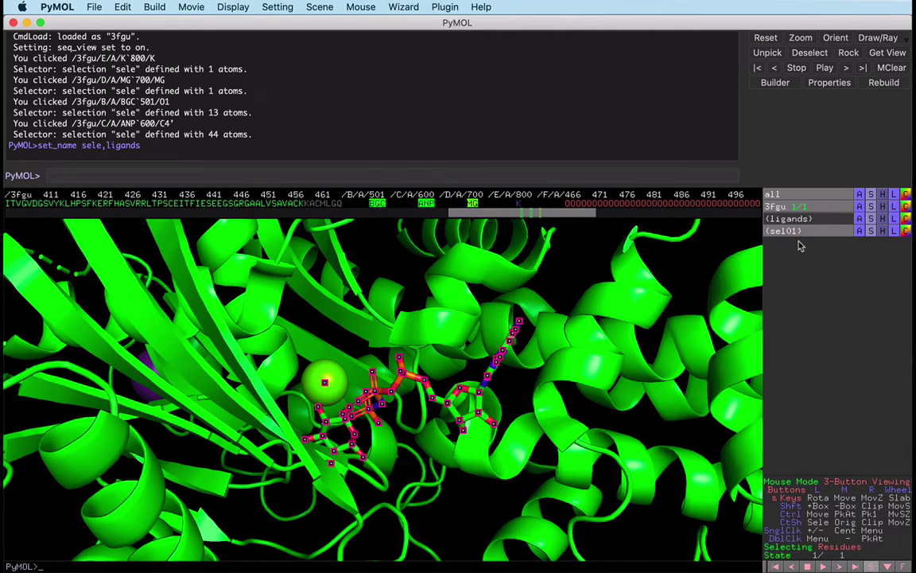
click(859, 231)
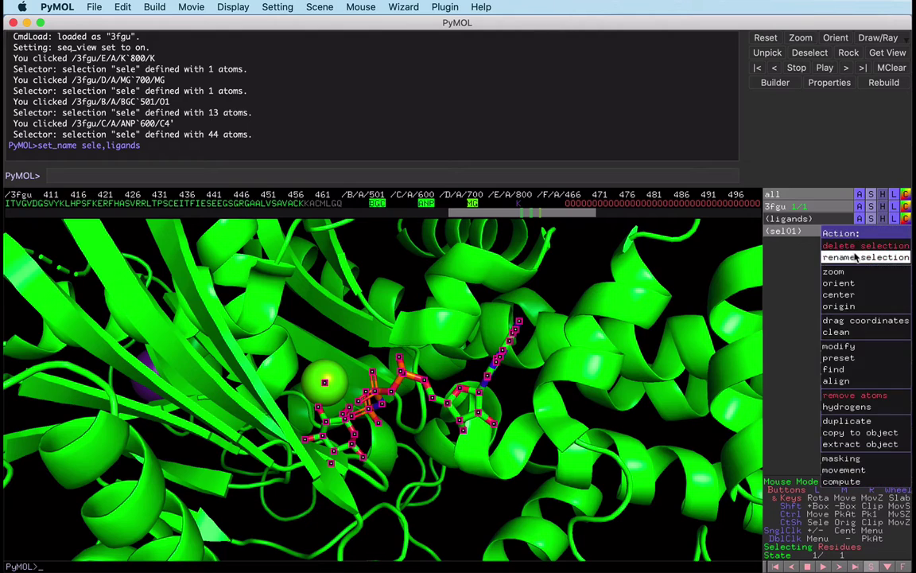
click(856, 254)
key(BackSpace)
key(BackSpace)
key(BackSpace)
key(BackSpace)
key(BackSpace)
text(active)
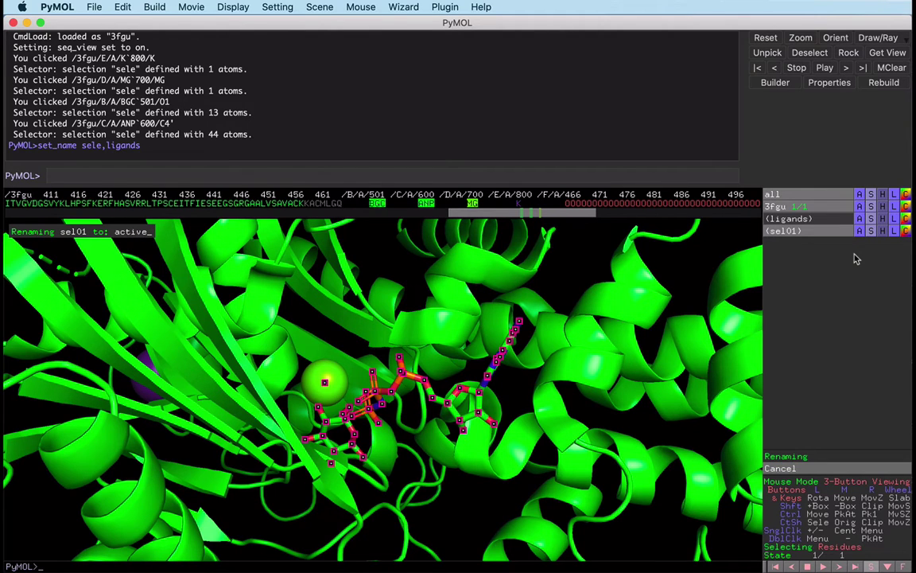
key(Return)
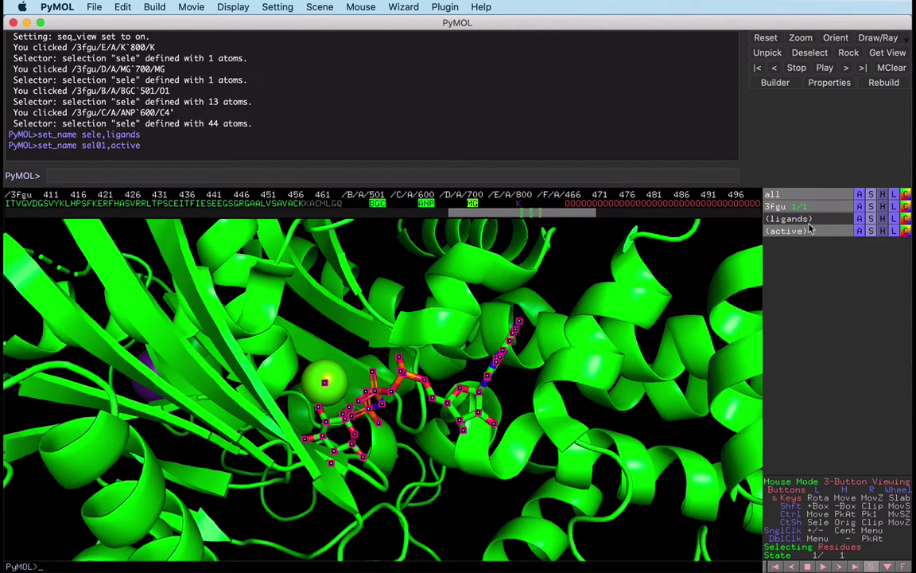
- Expand the active selection by 5 Å around the ligands
click(859, 231)
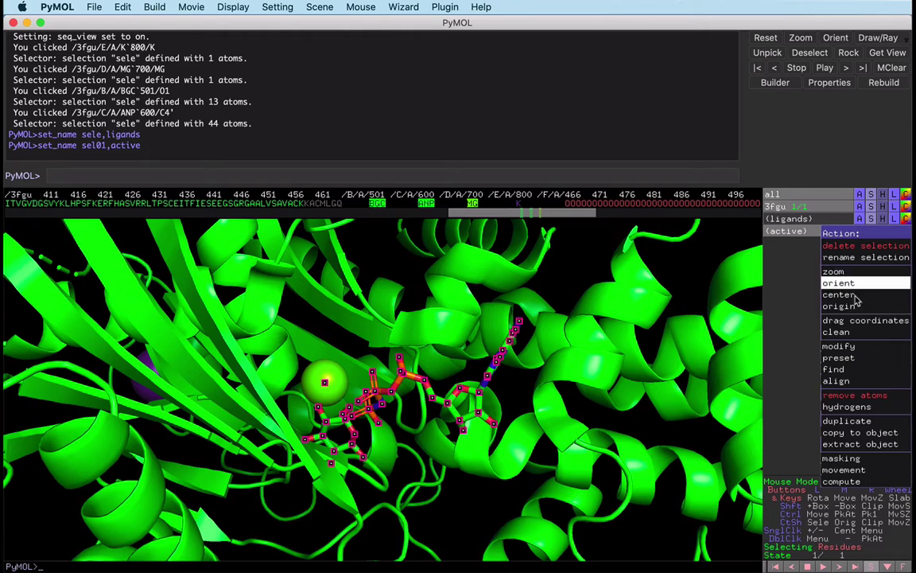
mouse_move(855, 348)
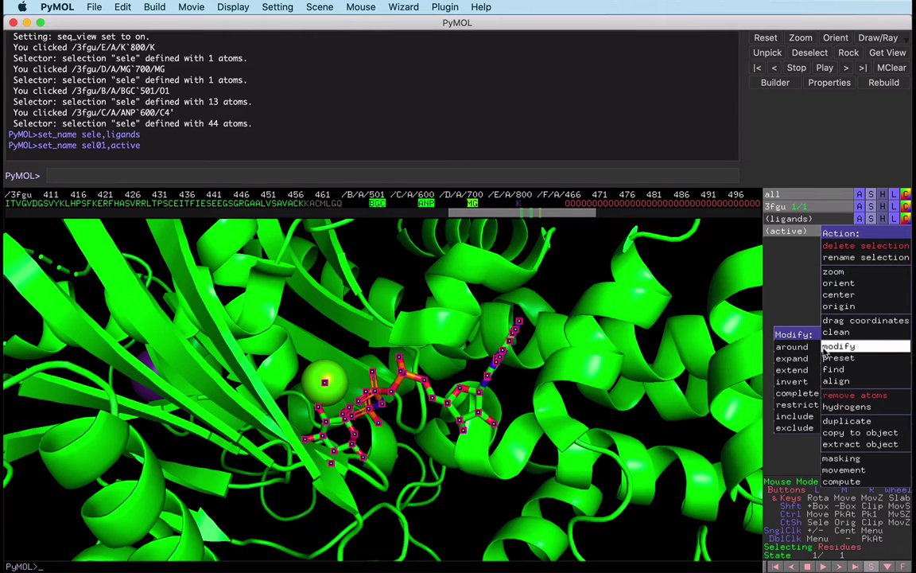
mouse_move(807, 360)
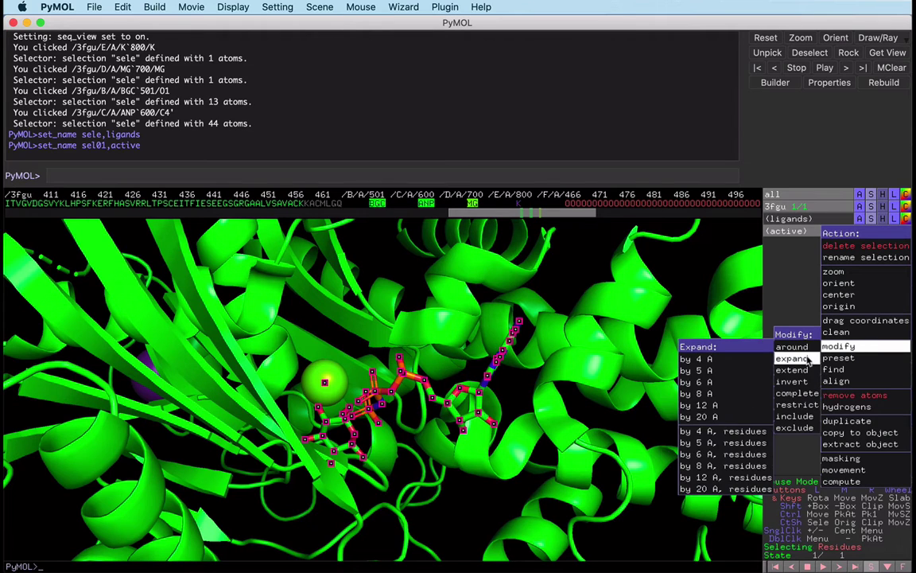
click(739, 371)
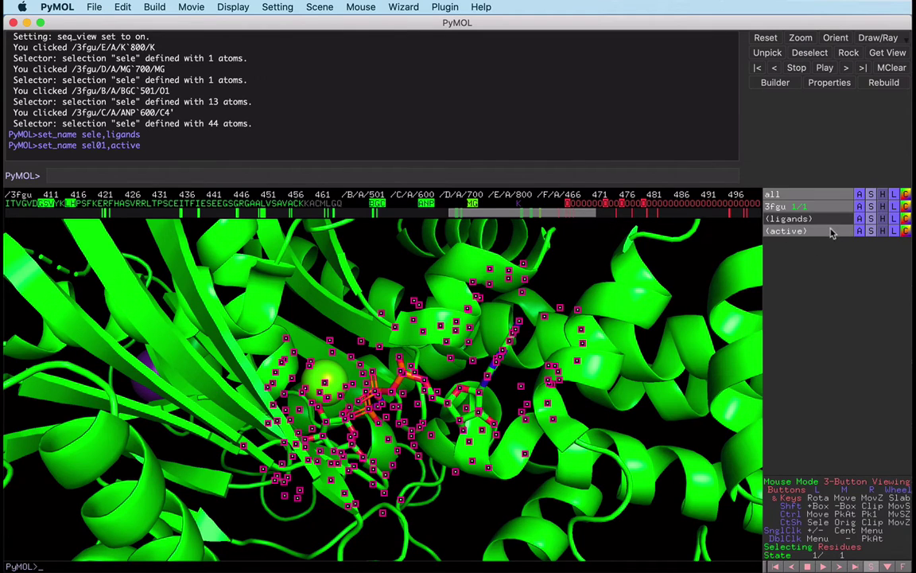
- Show the active selection as sticks, then clear the atom selection
click(870, 231)
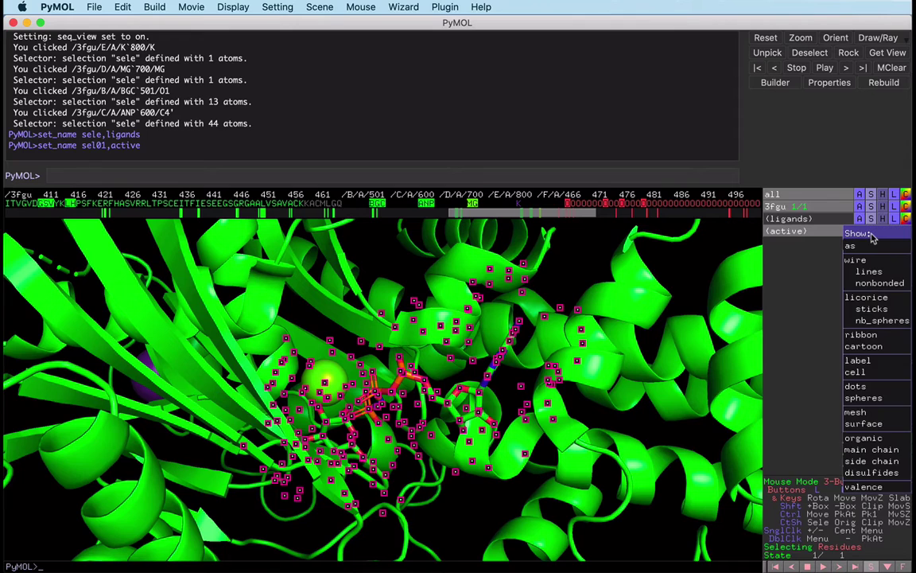
click(873, 309)
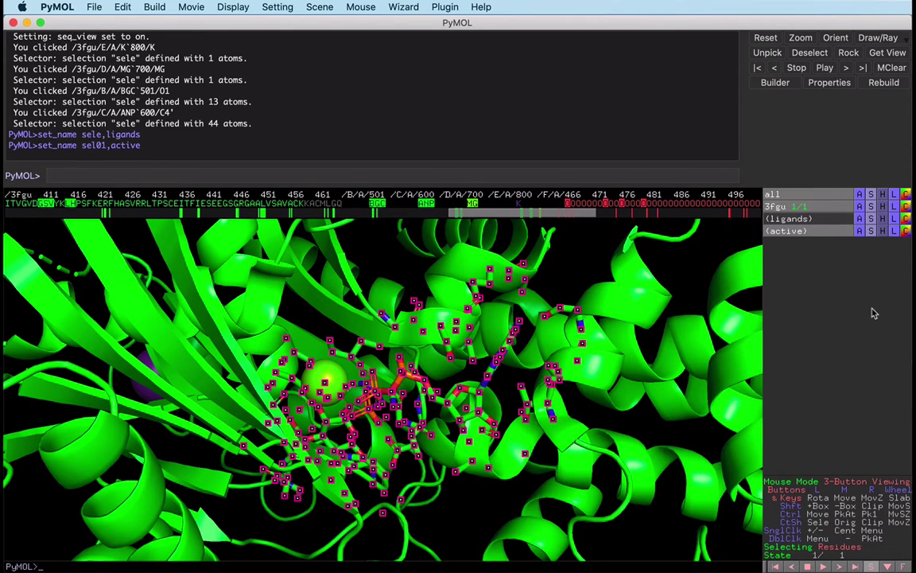
click(574, 260)
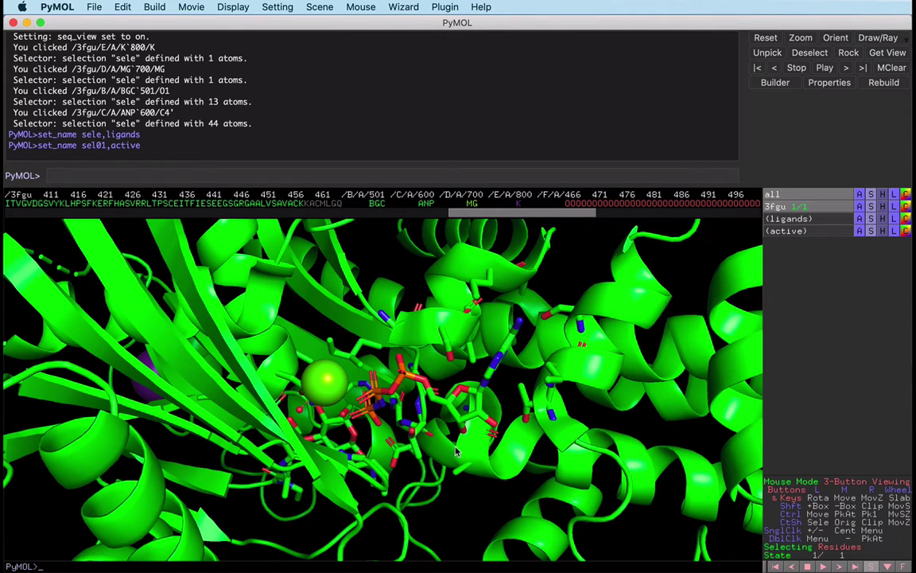
- Duplicate the ligands selection again to create sel02
click(859, 218)
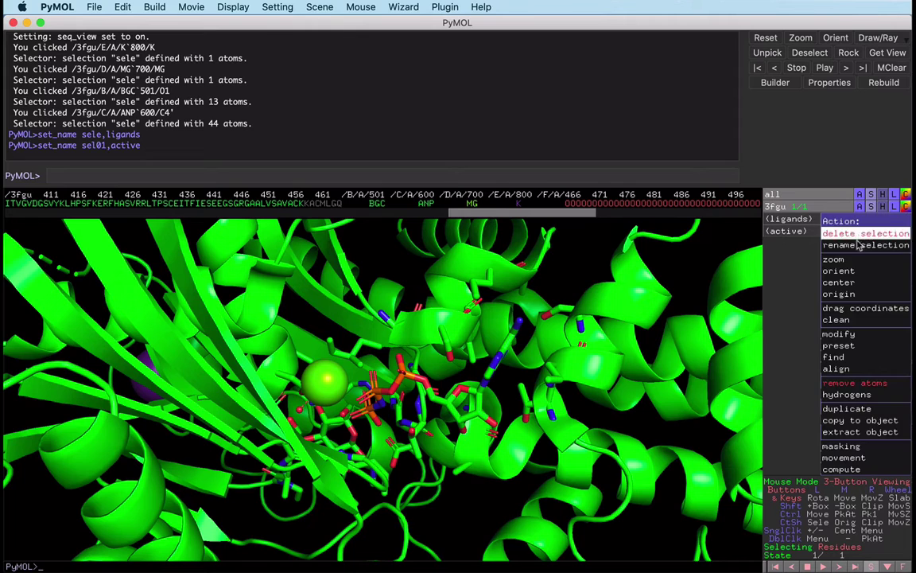
click(846, 409)
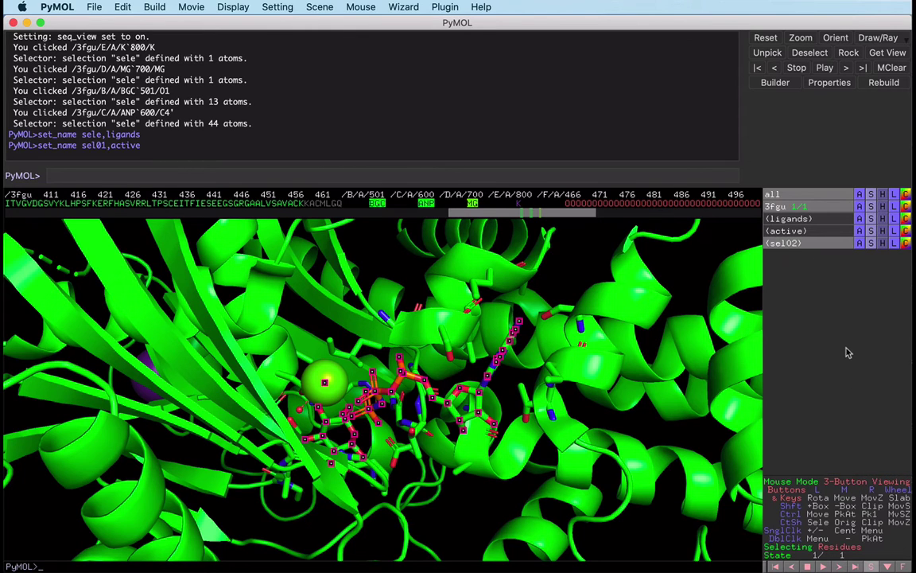
click(858, 243)
- Rename sel02 to 'active_water'
click(855, 270)
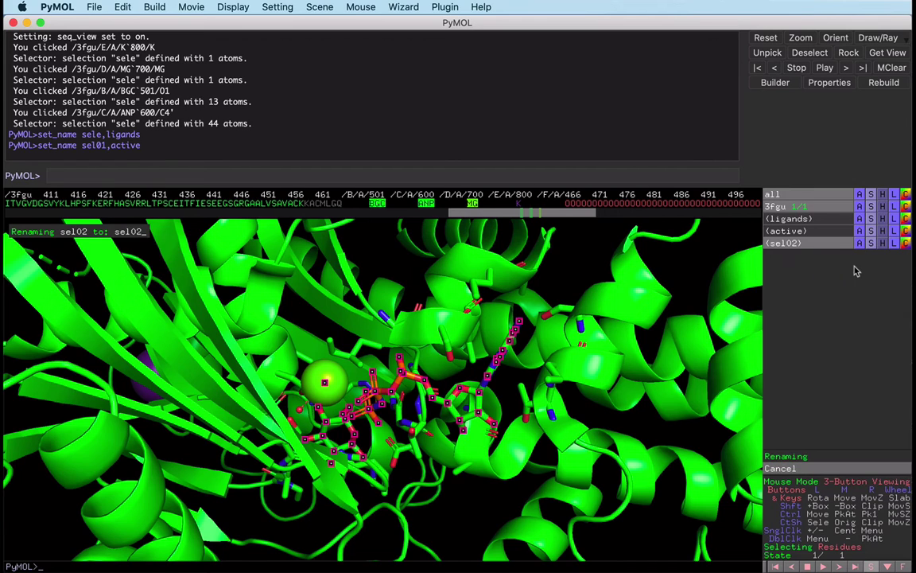
key(BackSpace)
key(BackSpace)
key(BackSpace)
key(BackSpace)
key(BackSpace)
text(active_water)
key(Return)
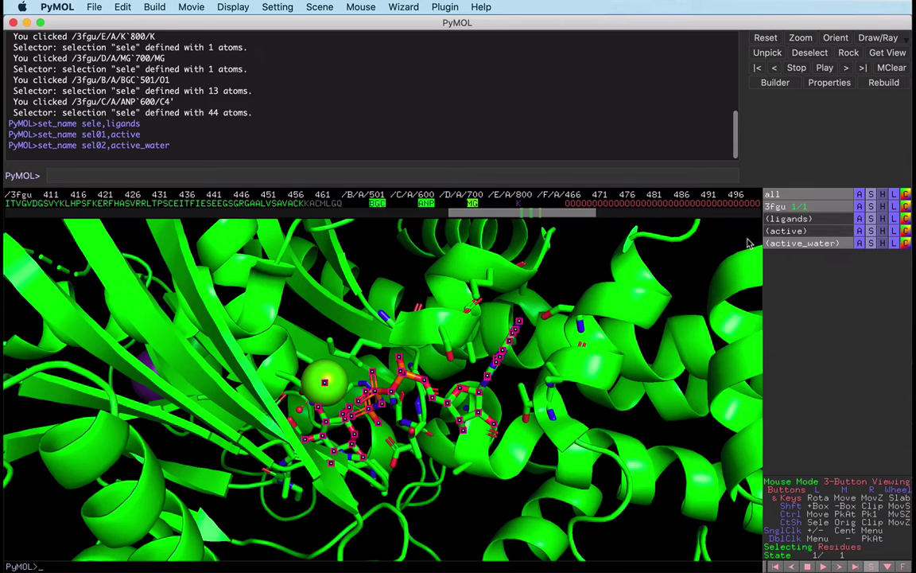
- Modify active_water to cover the atoms within 4 Å around the ligands
click(859, 242)
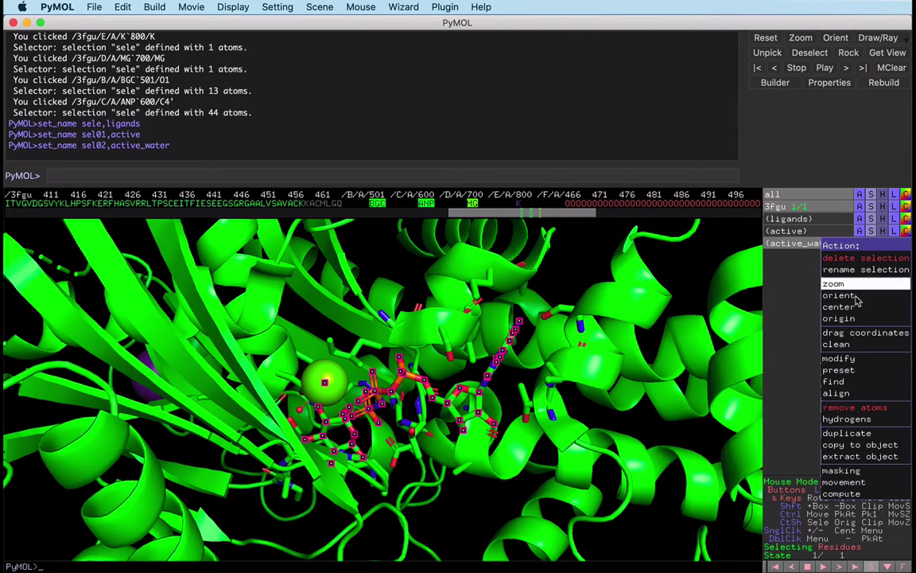
mouse_move(854, 362)
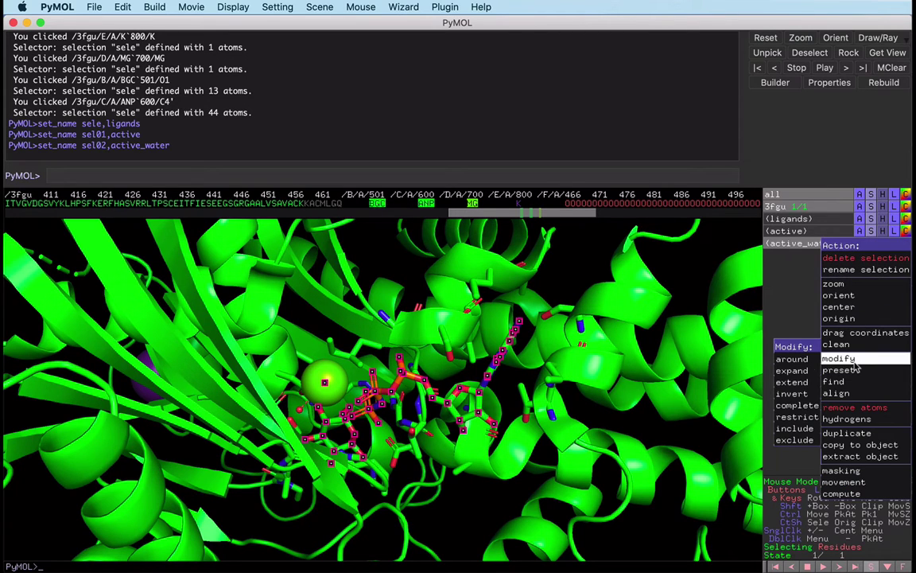
mouse_move(791, 359)
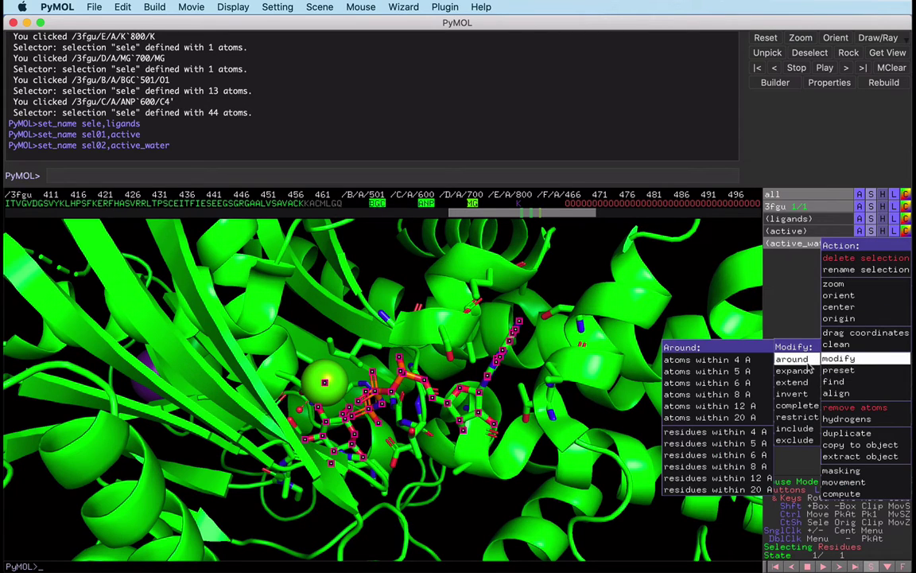
click(742, 360)
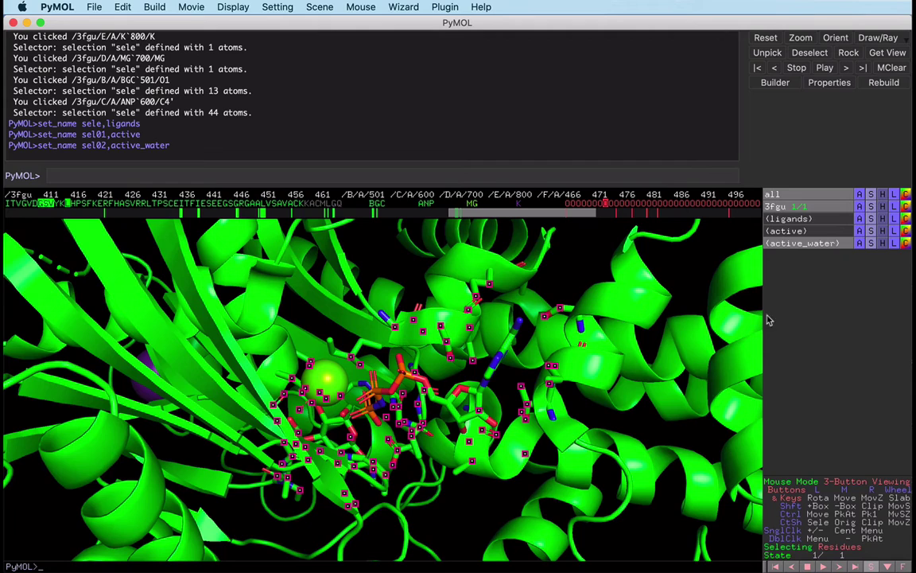
- Restrict the active_water selection to solvent atoms only
click(860, 243)
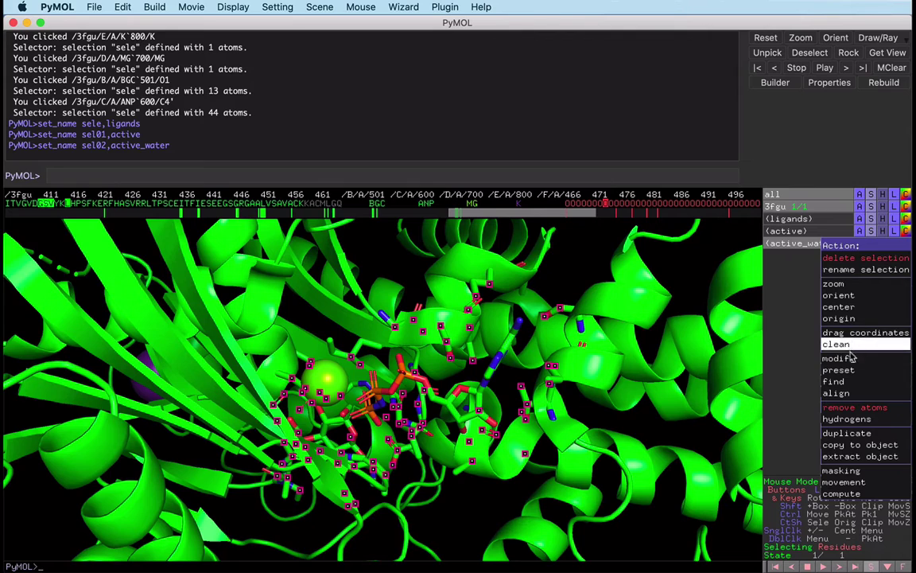
mouse_move(839, 359)
mouse_move(801, 419)
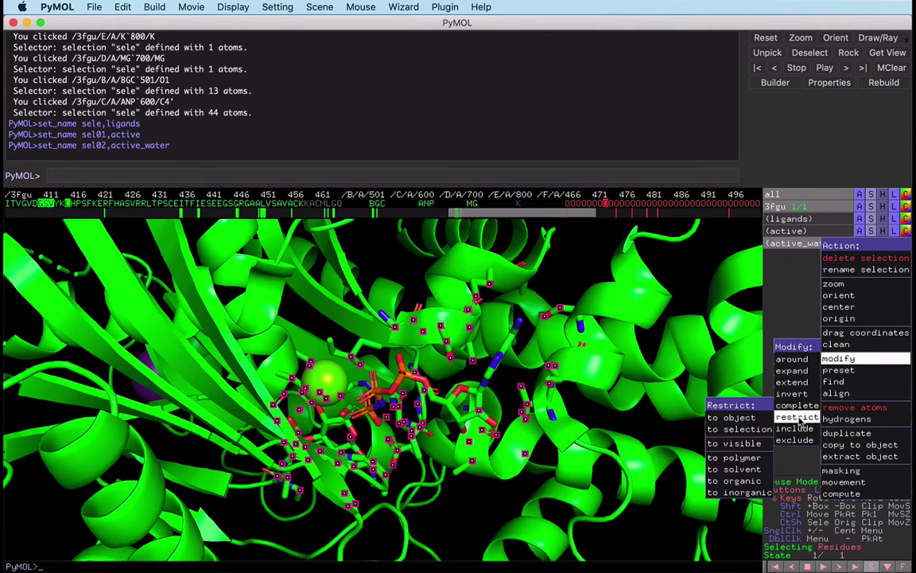
click(738, 470)
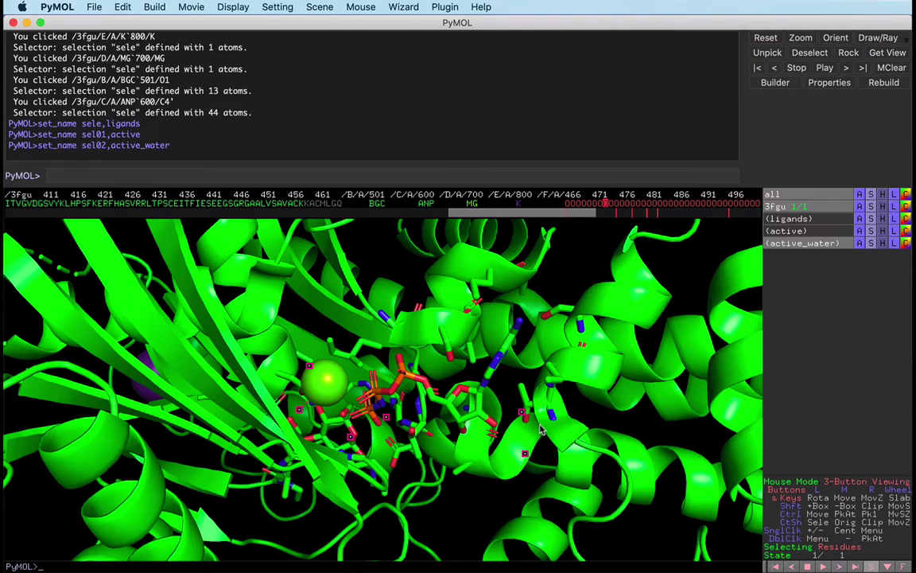
- Apply the ball-and-stick preset to active_water, showing red water spheres, then deselect it
click(859, 244)
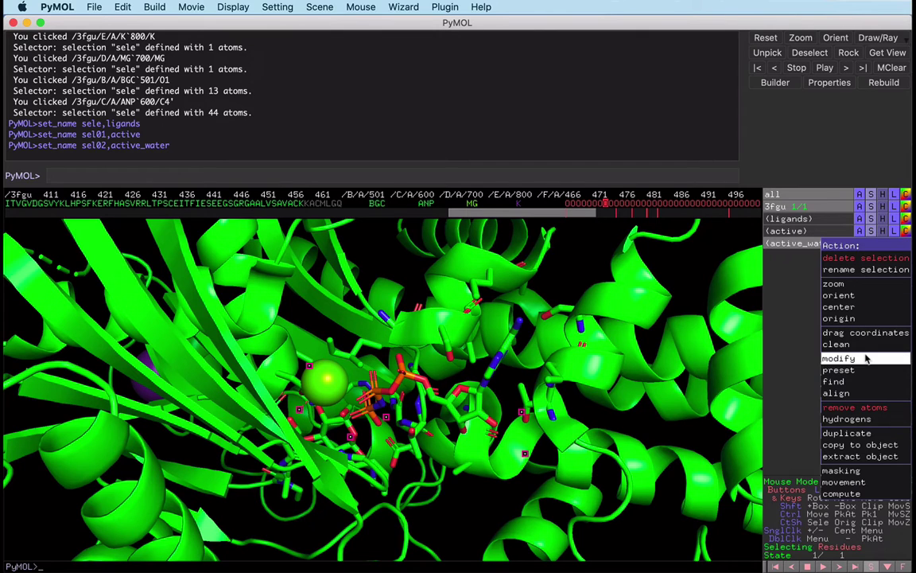
mouse_move(864, 371)
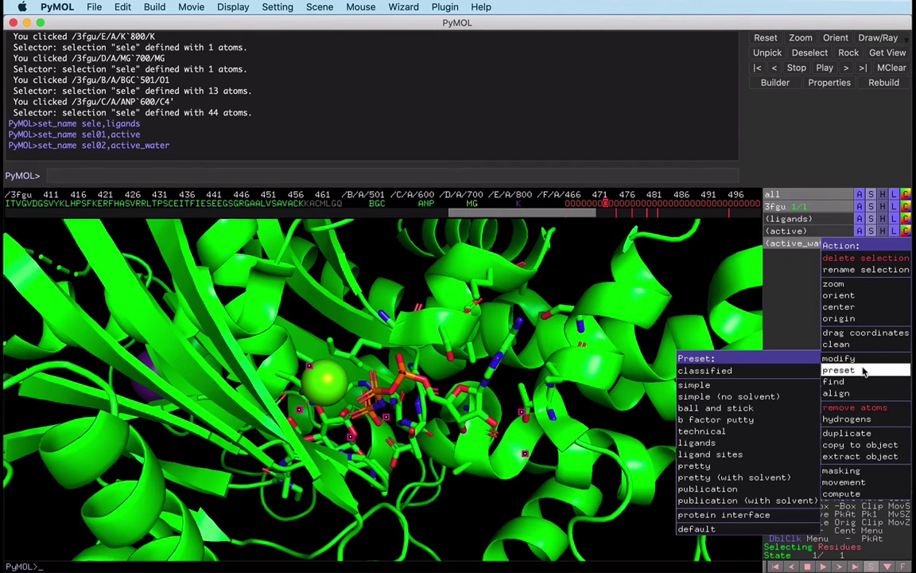
click(747, 407)
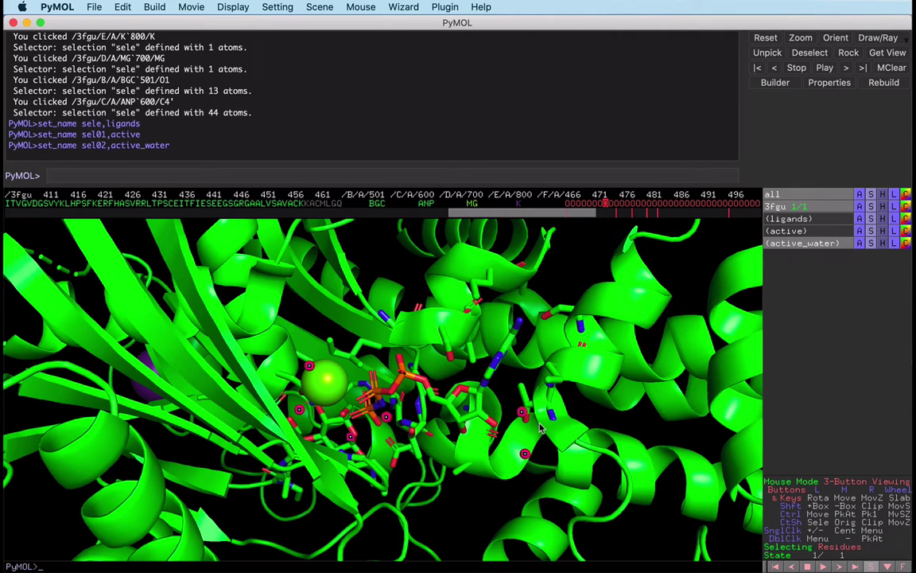
click(473, 522)
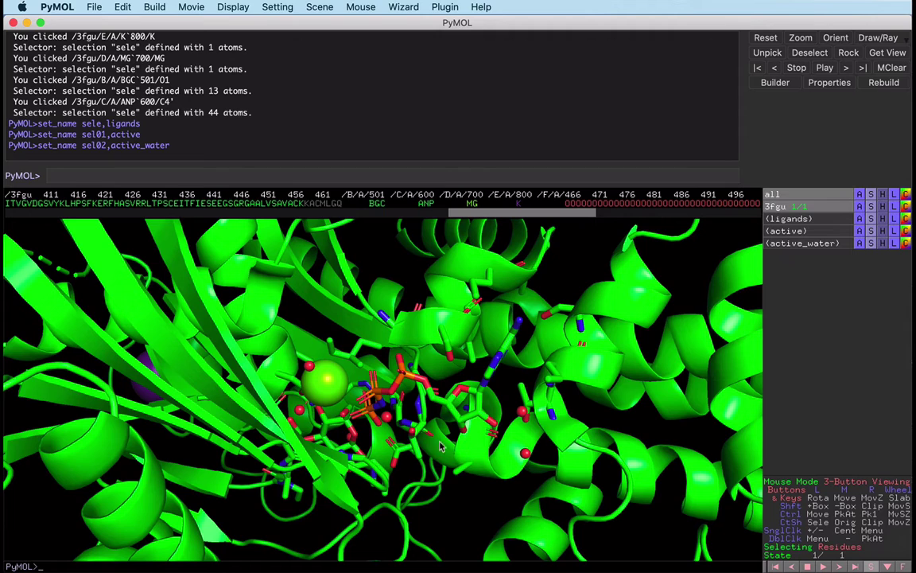
- Zoom onto the active selection and rotate slightly toward the ligands
click(859, 231)
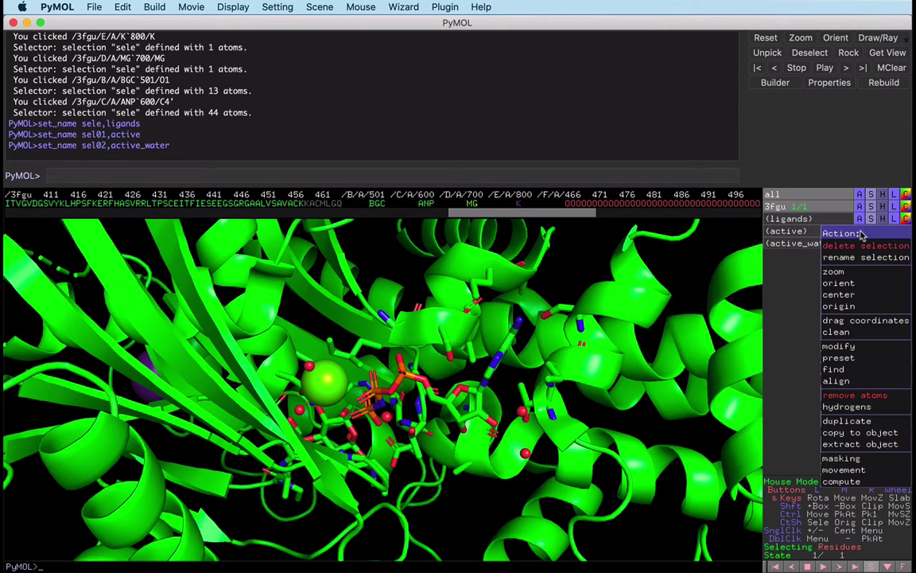
click(851, 272)
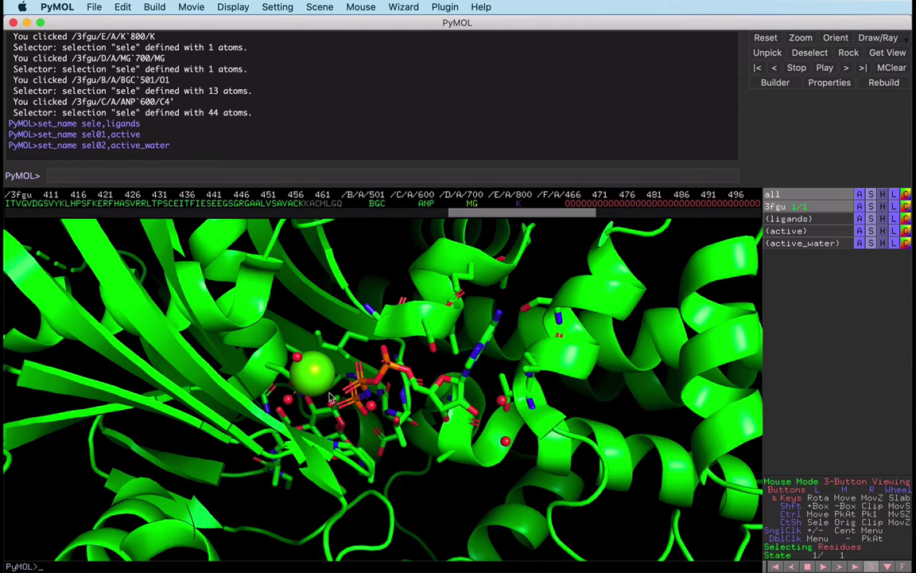
drag(296, 358, 307, 393)
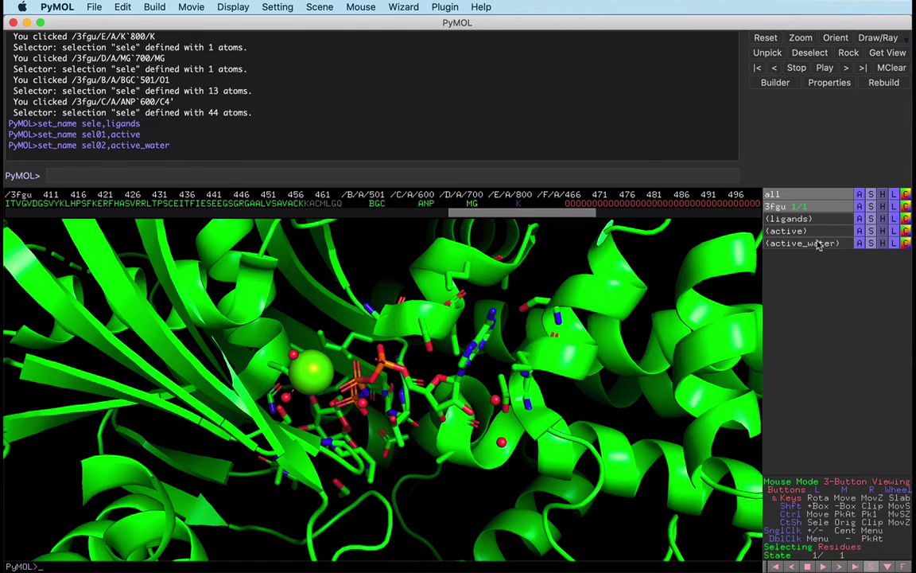
- Find polar contacts for the ligands, creating yellow dashed contact lines
click(860, 219)
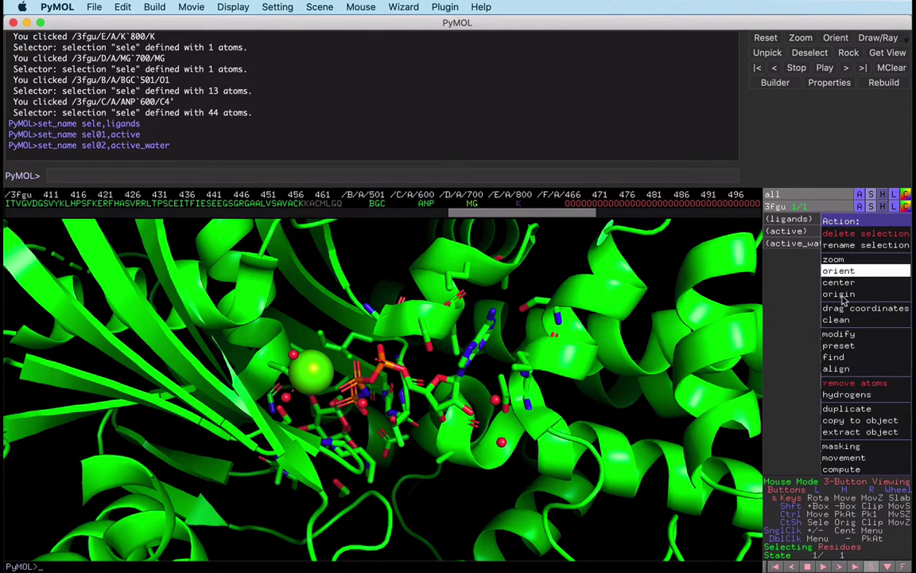
mouse_move(827, 359)
mouse_move(794, 359)
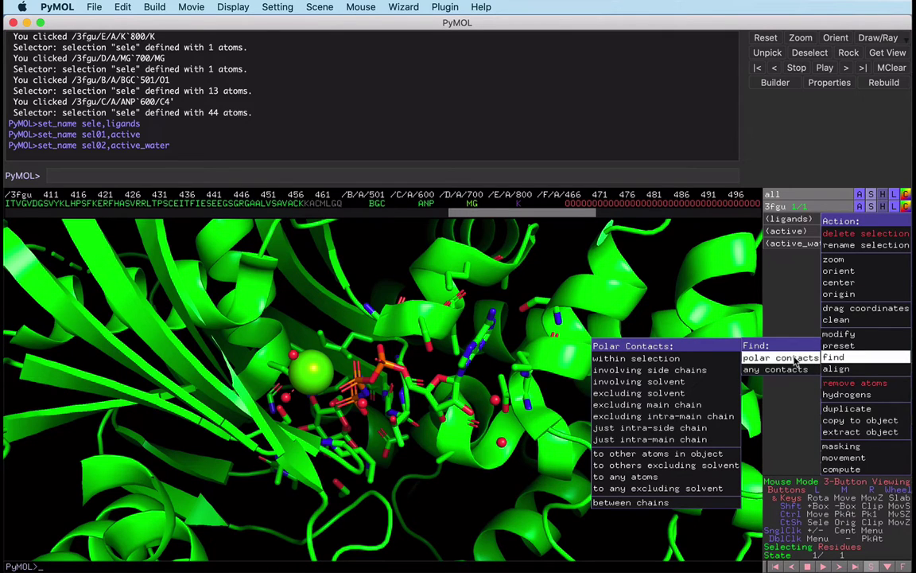
click(636, 476)
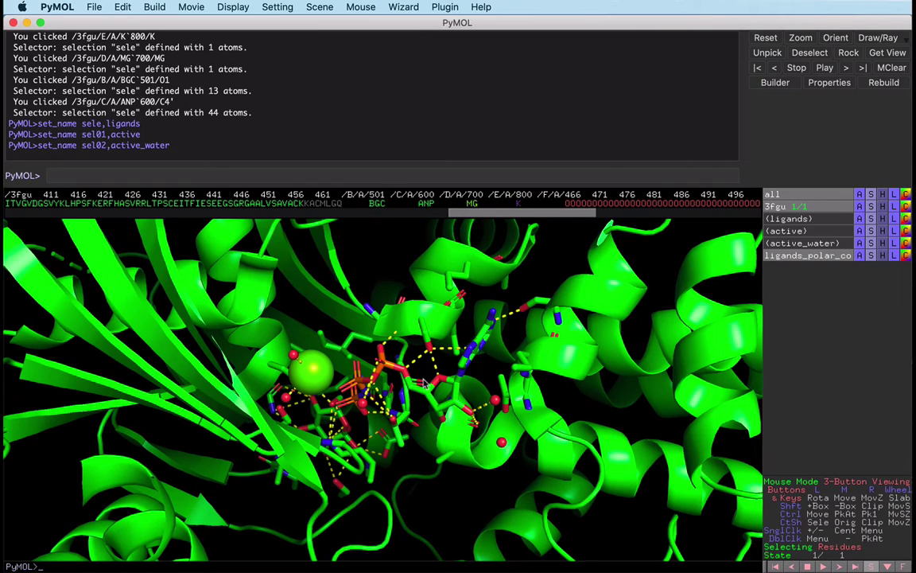
- Toggle the polar-contacts object off and on while rotating to inspect the dashes
mouse_move(385, 345)
mouse_down()
mouse_move(423, 414)
mouse_move(389, 353)
mouse_up()
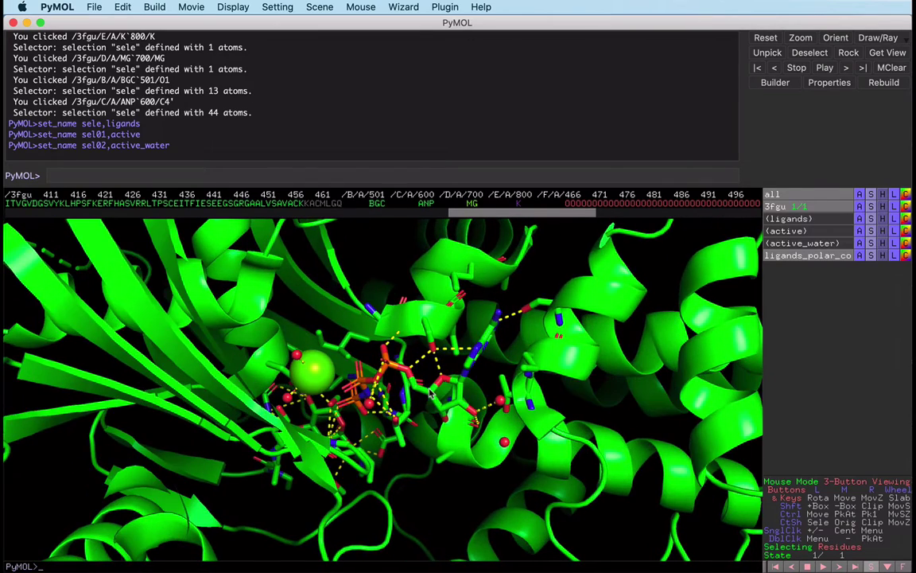
click(815, 256)
click(815, 256)
drag(397, 451, 380, 439)
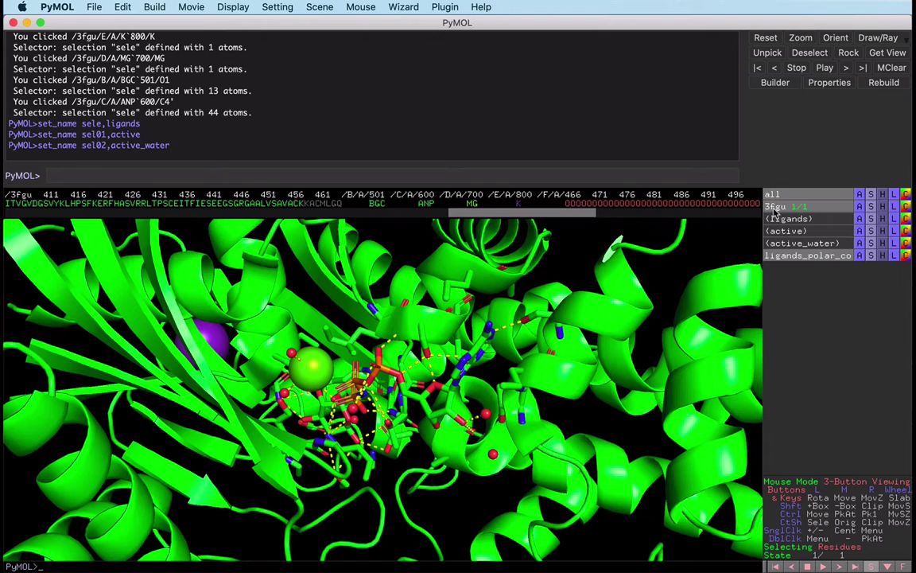
- Hide the 3fgu cartoon, then rotate and zoom in on the active-site sticks
click(882, 207)
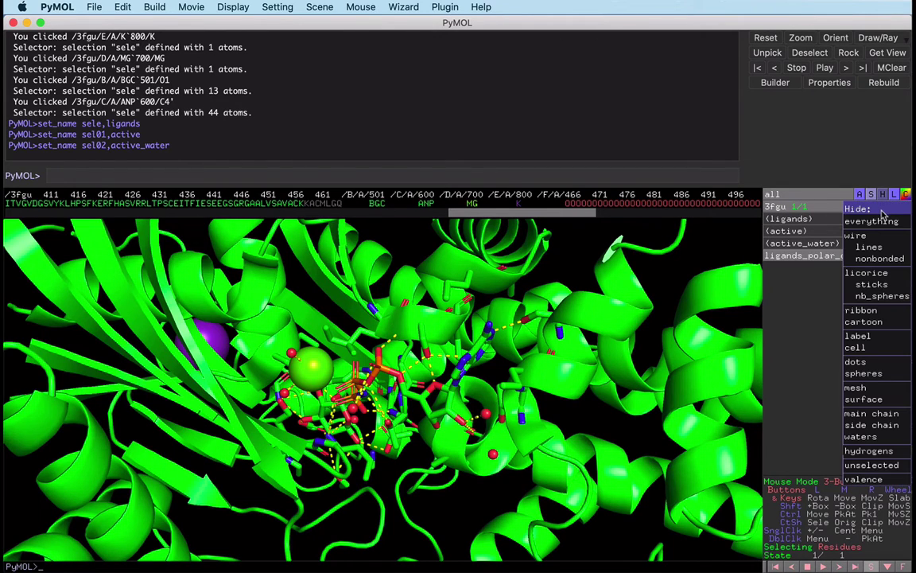
click(873, 322)
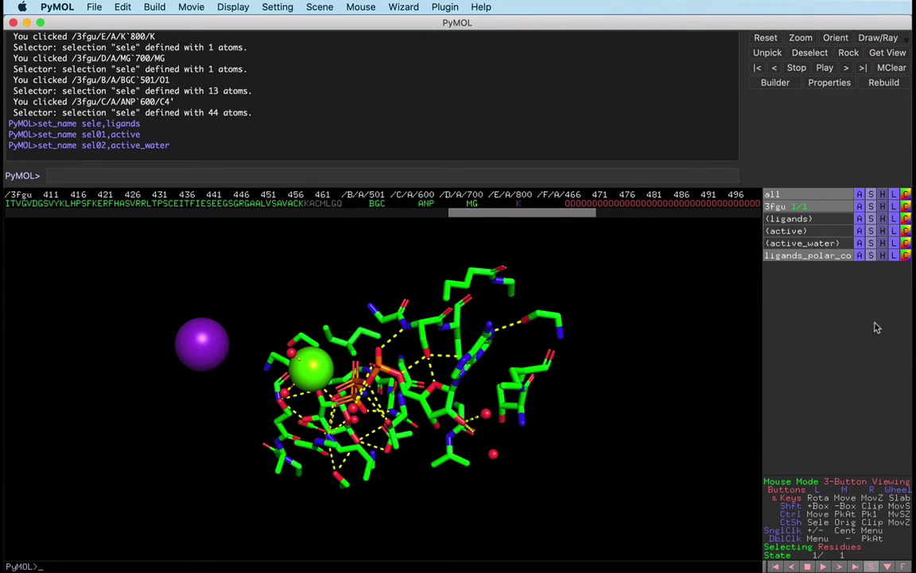
drag(348, 345, 165, 347)
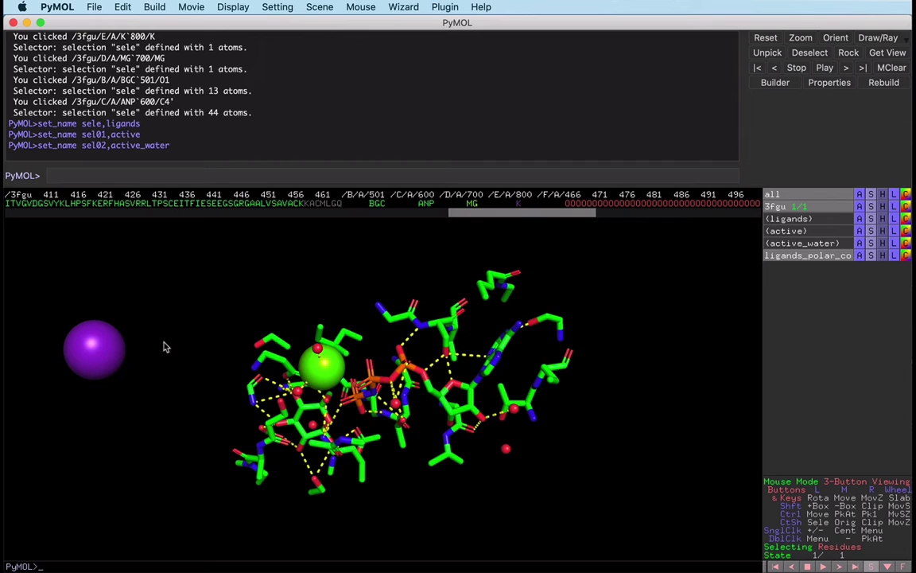
right_drag(427, 444, 482, 439)
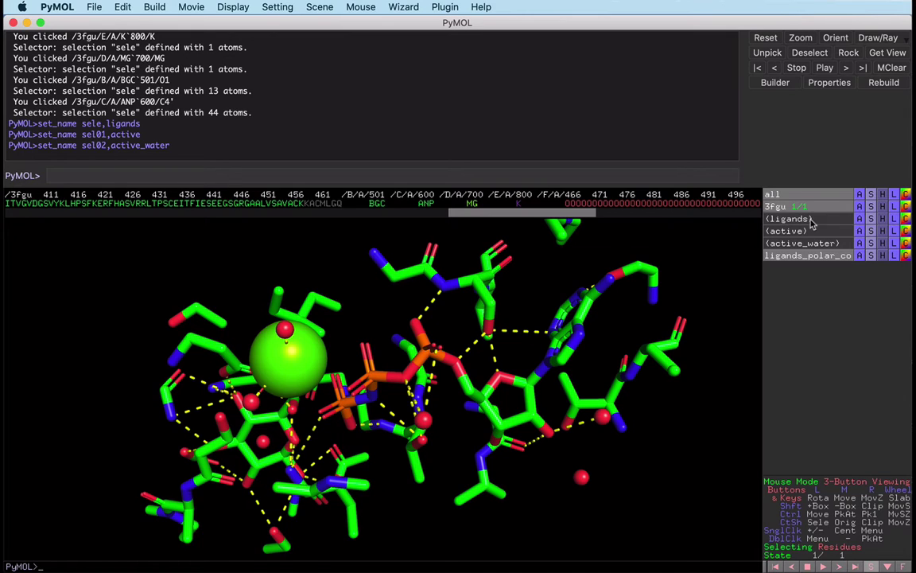
- Colour the ligands by element using the CHNOS scheme with cyan carbons
click(906, 219)
mouse_move(882, 236)
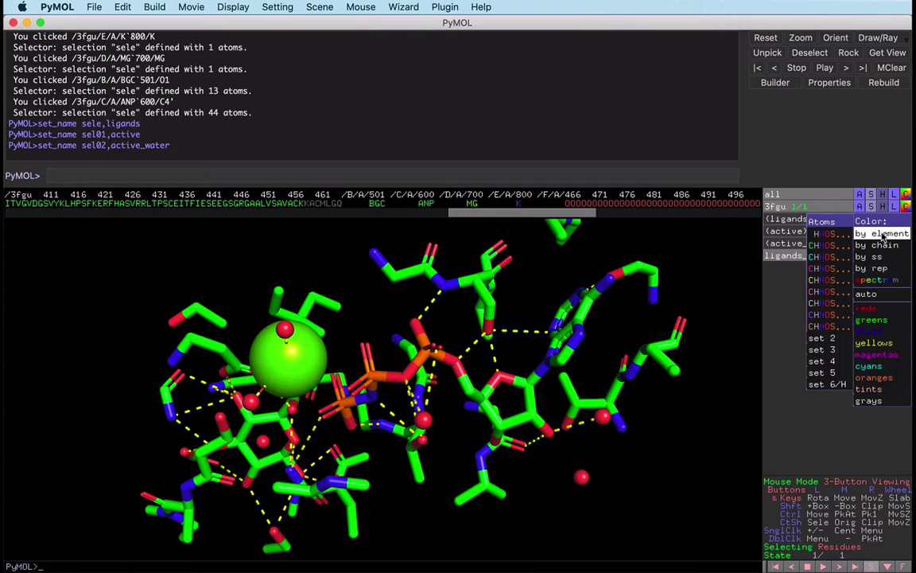
click(836, 260)
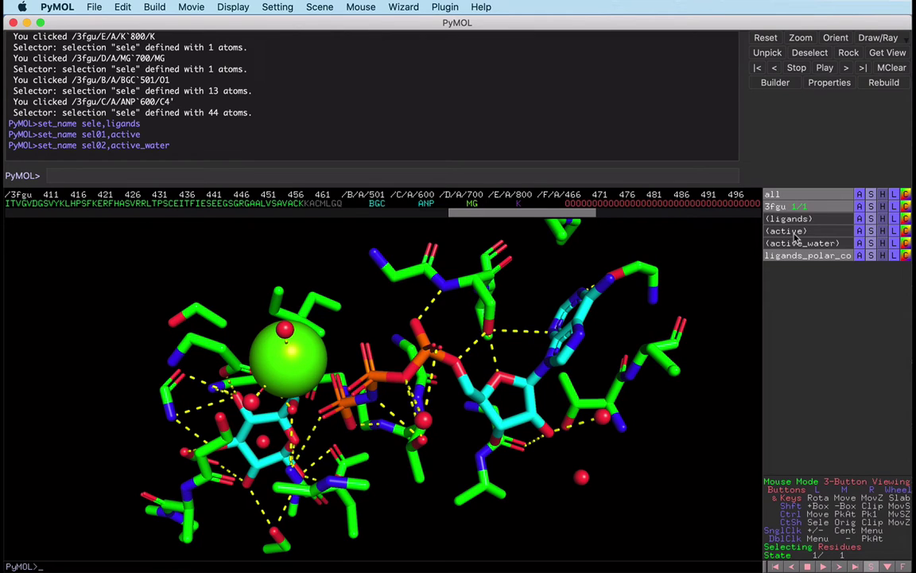
- Label the active residues by residue name and number, e.g. THR-206, GLU-290
click(894, 230)
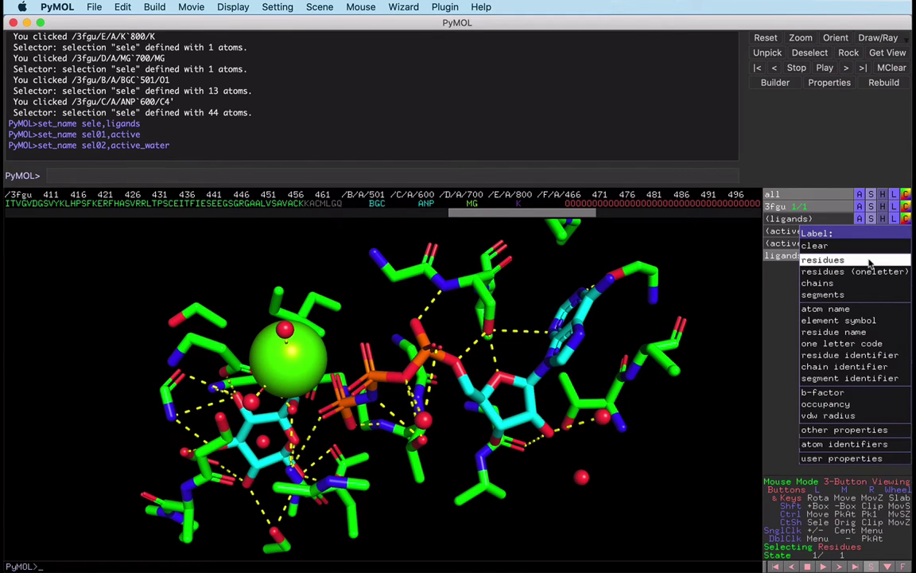
click(869, 260)
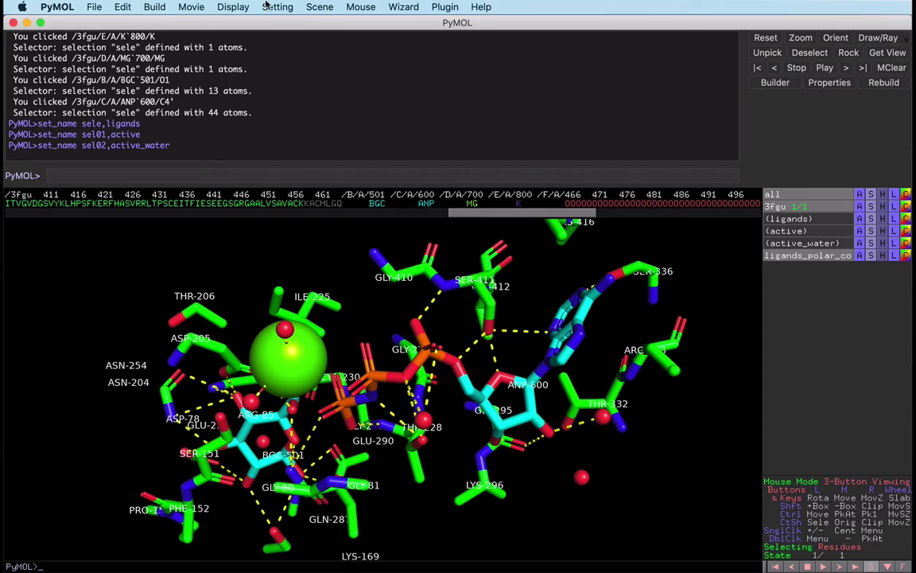
- Set the viewer background to white
click(230, 7)
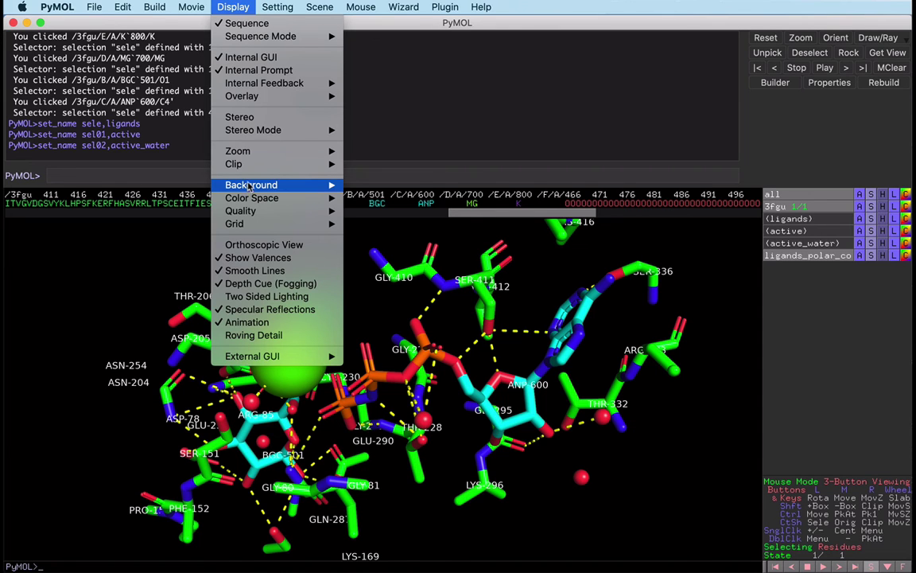
mouse_move(255, 185)
click(371, 219)
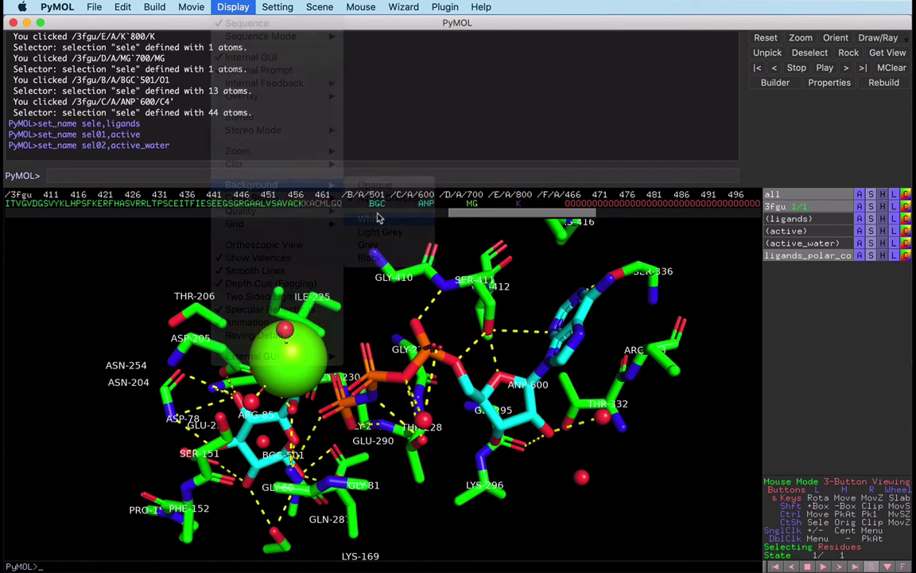